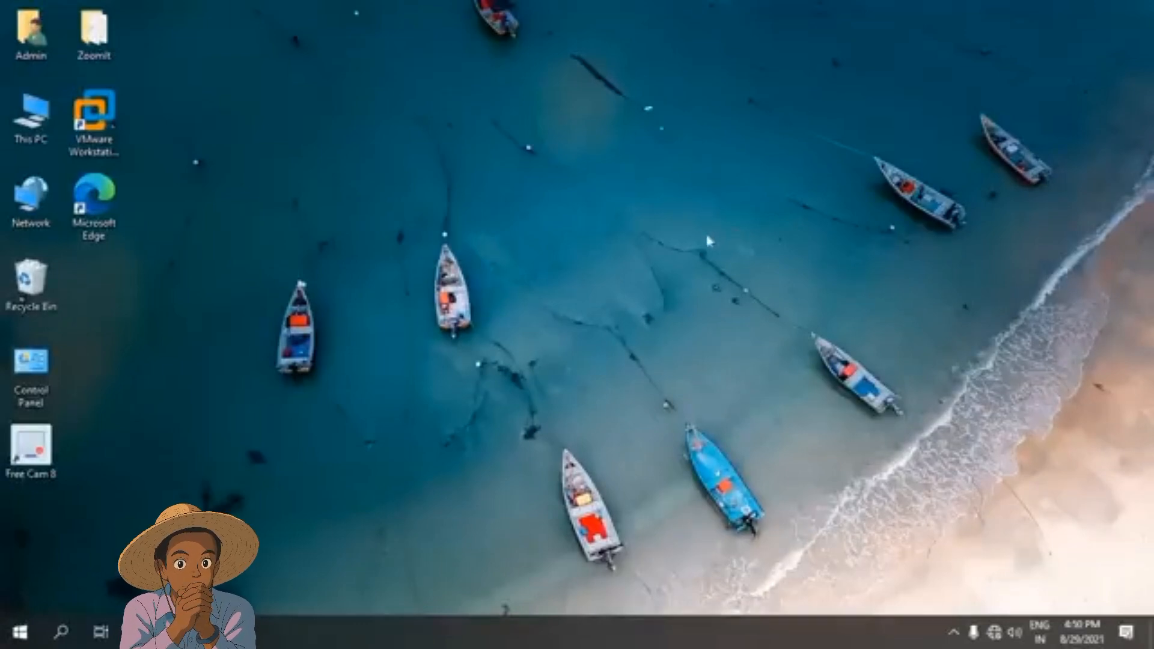
- Search for File Explorer, open it and display the drives under This PC
click(63, 626)
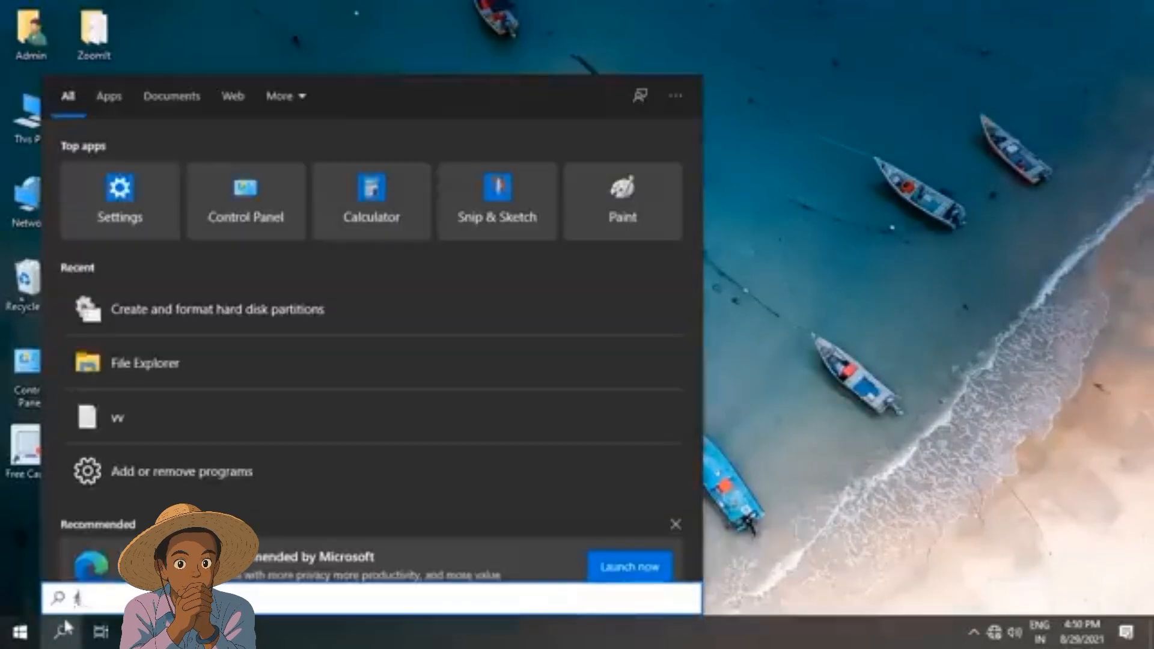
text(file)
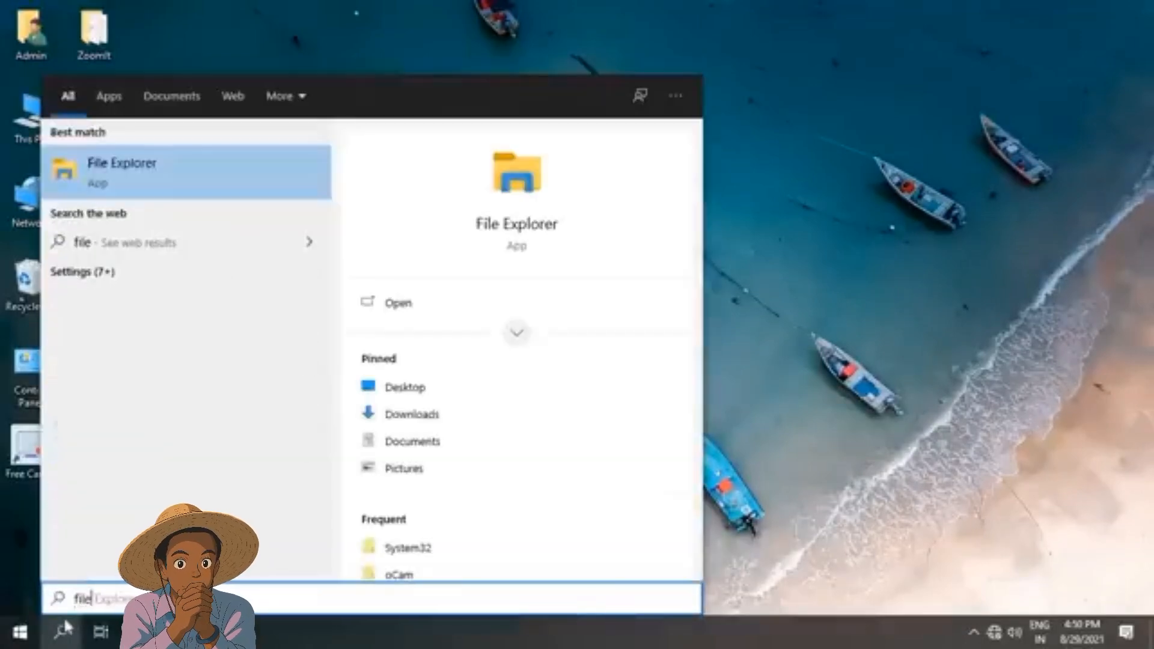
click(134, 186)
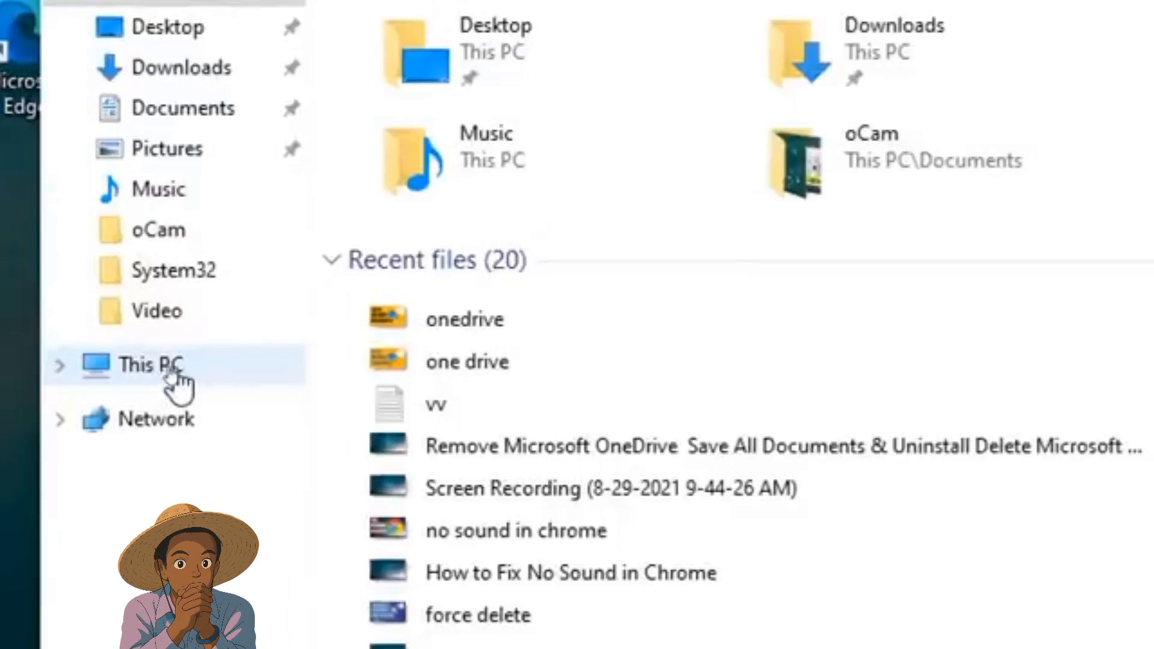
click(169, 378)
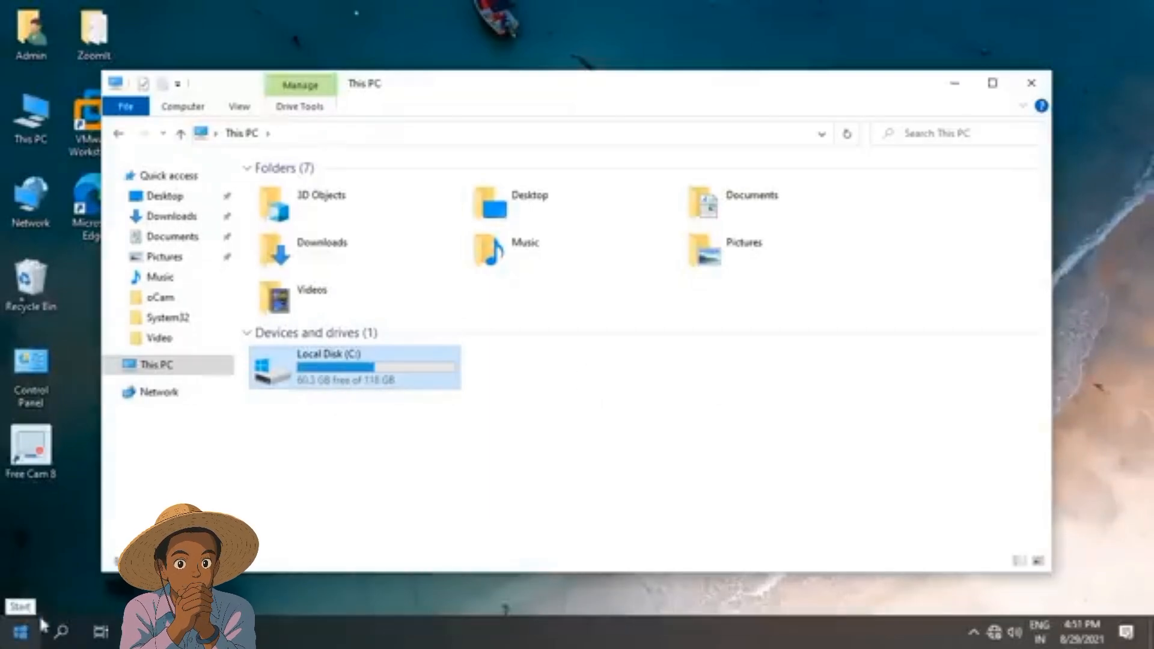
- Launch Disk Management by running diskmgmt.msc, then close File Explorer and reposition the Disk Management window
right_click(22, 632)
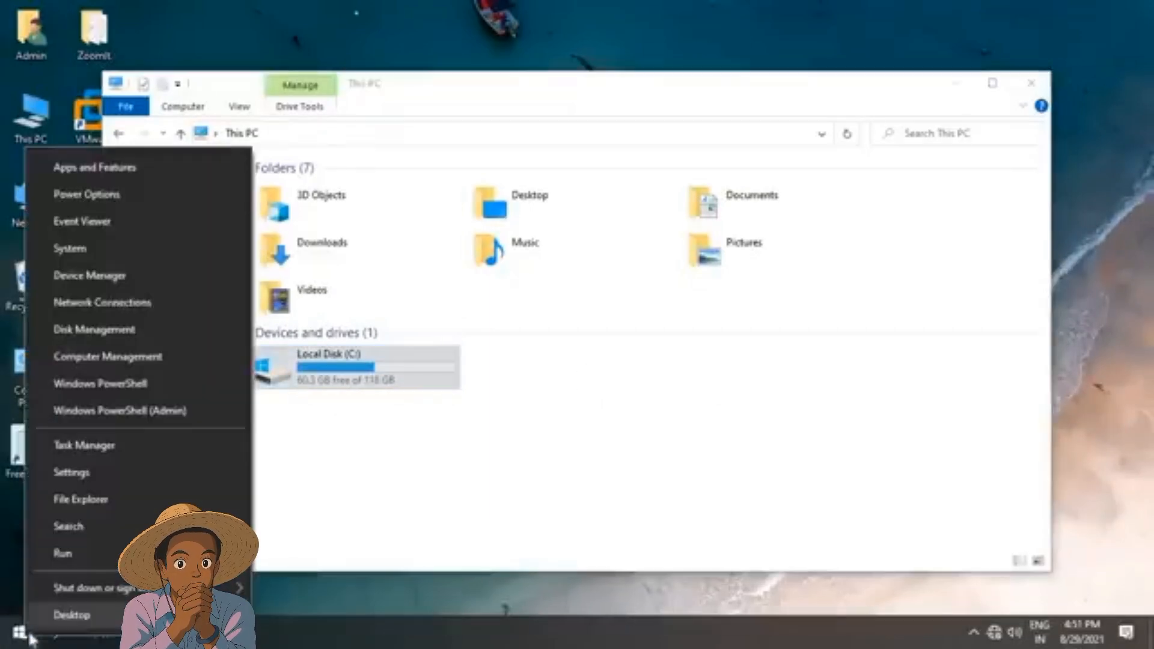
click(113, 558)
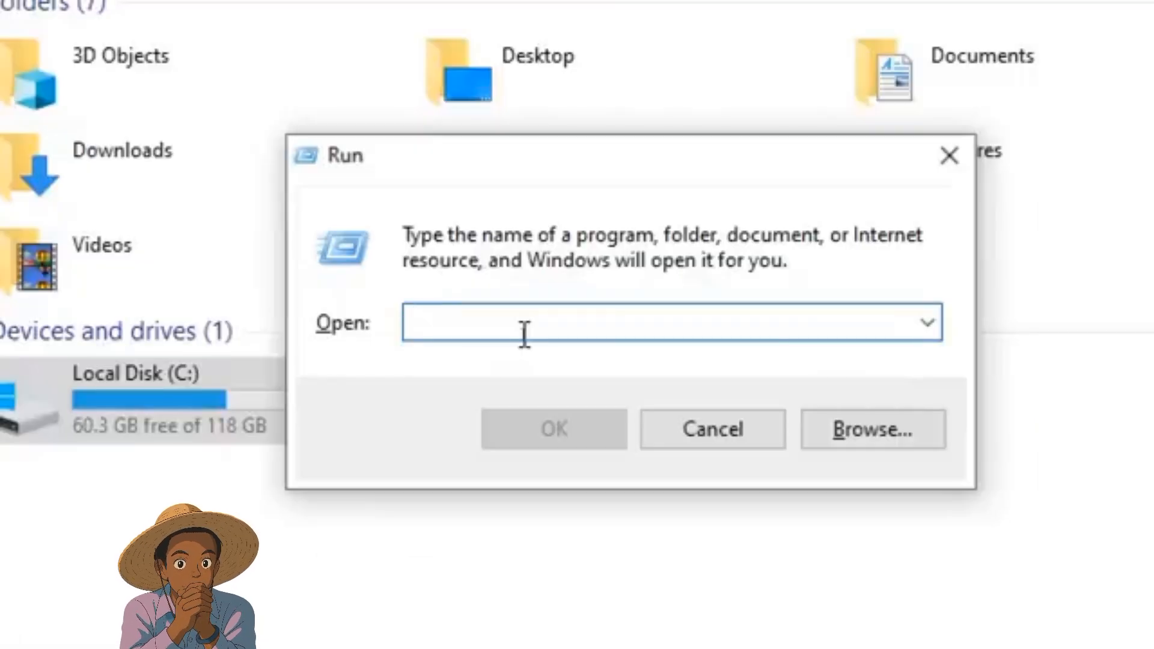
text(diskm)
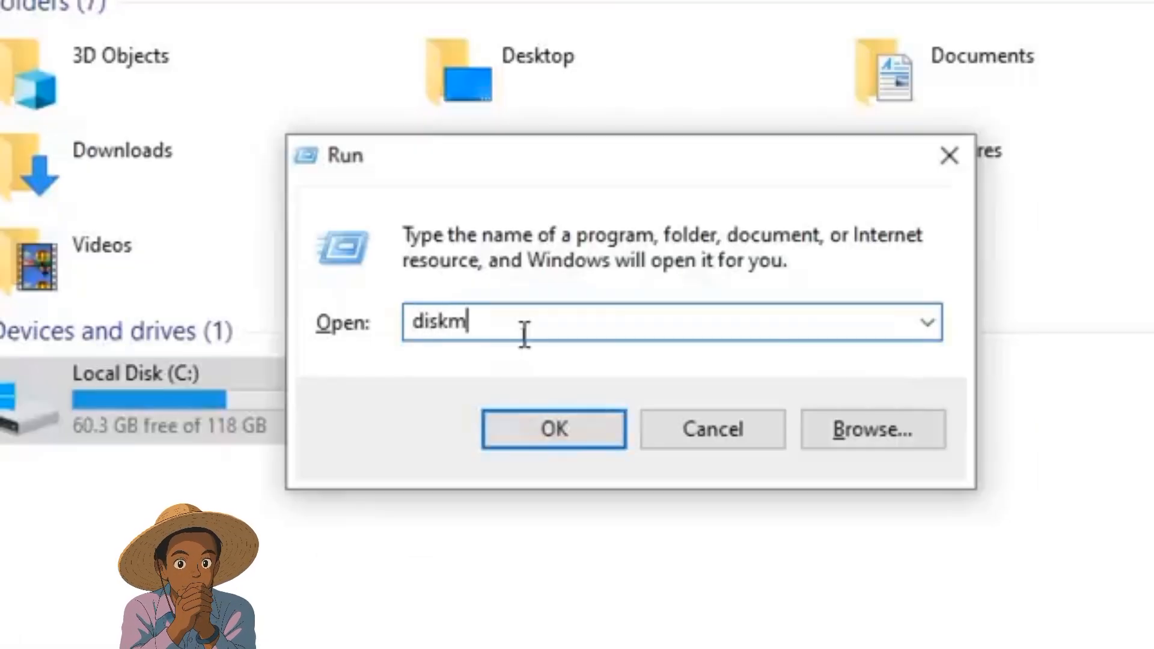
text(gmt)
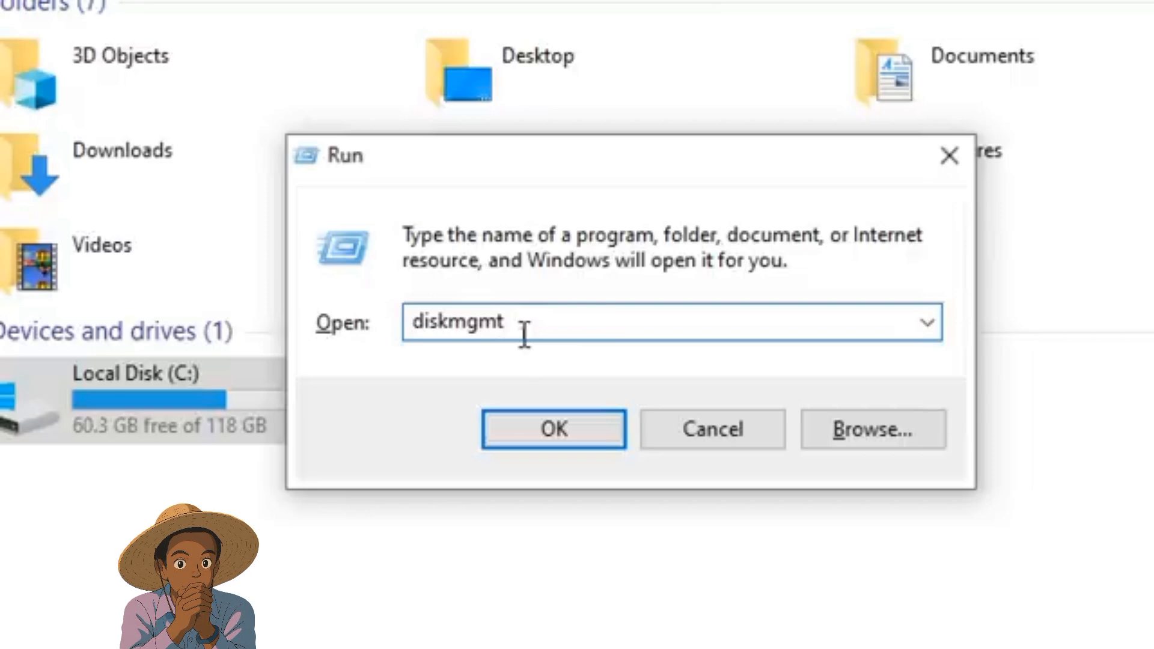
text(.msc)
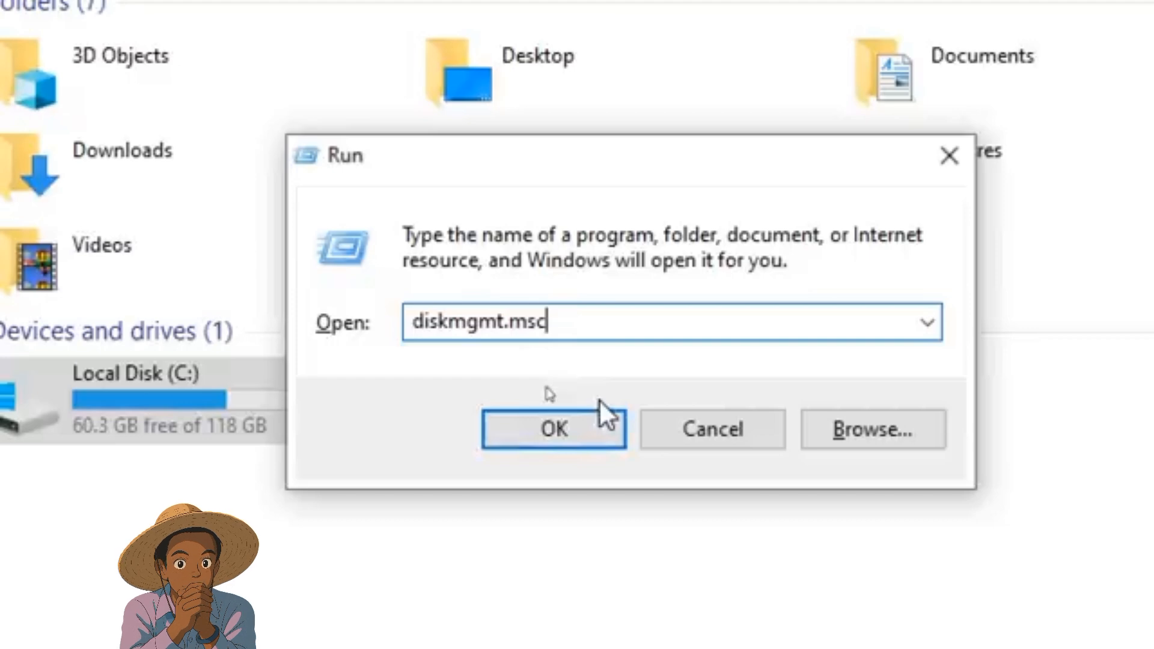
click(564, 445)
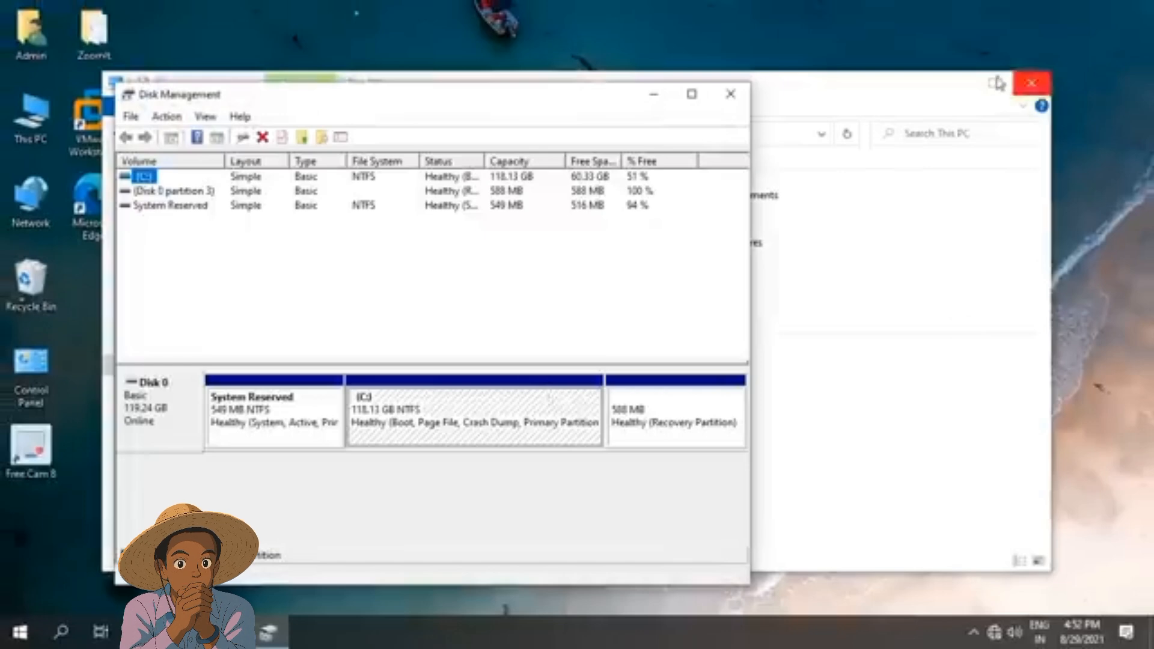
click(1030, 90)
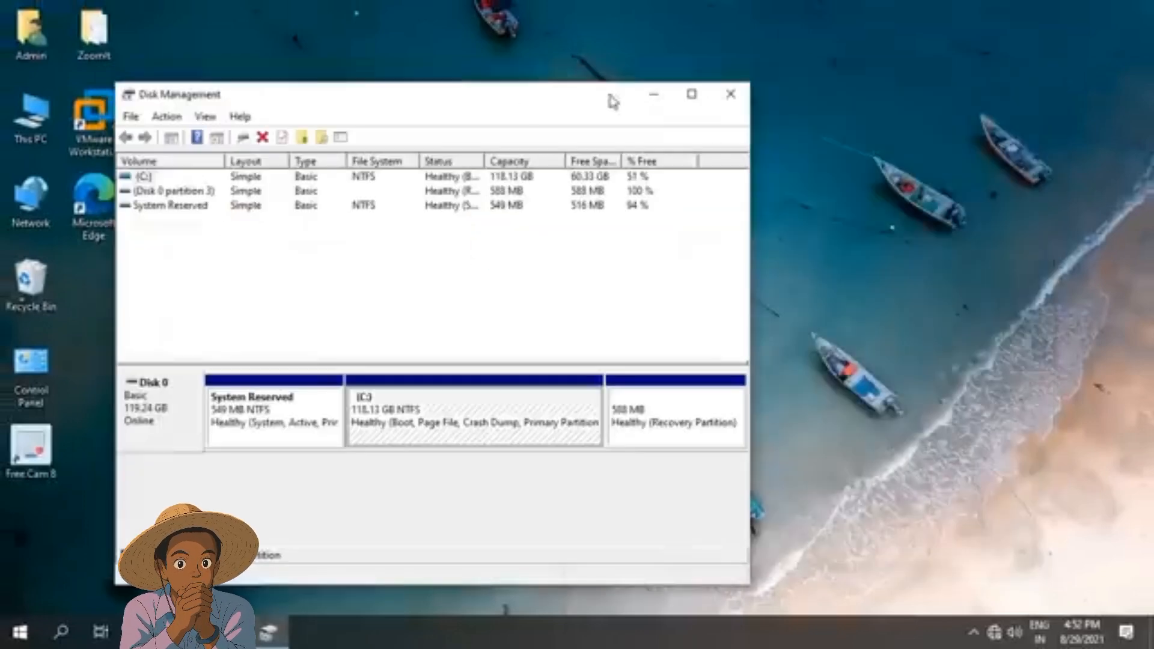
drag(608, 96, 775, 55)
- Examine the System Reserved, C: and recovery partitions on Disk 0
click(421, 384)
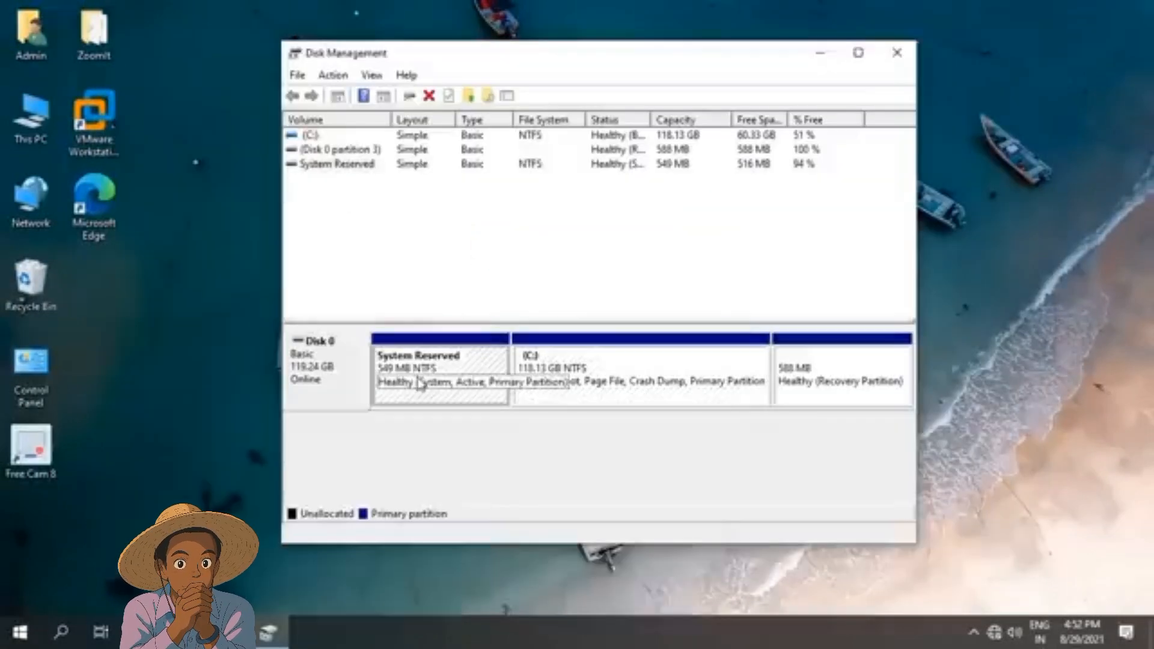
click(817, 377)
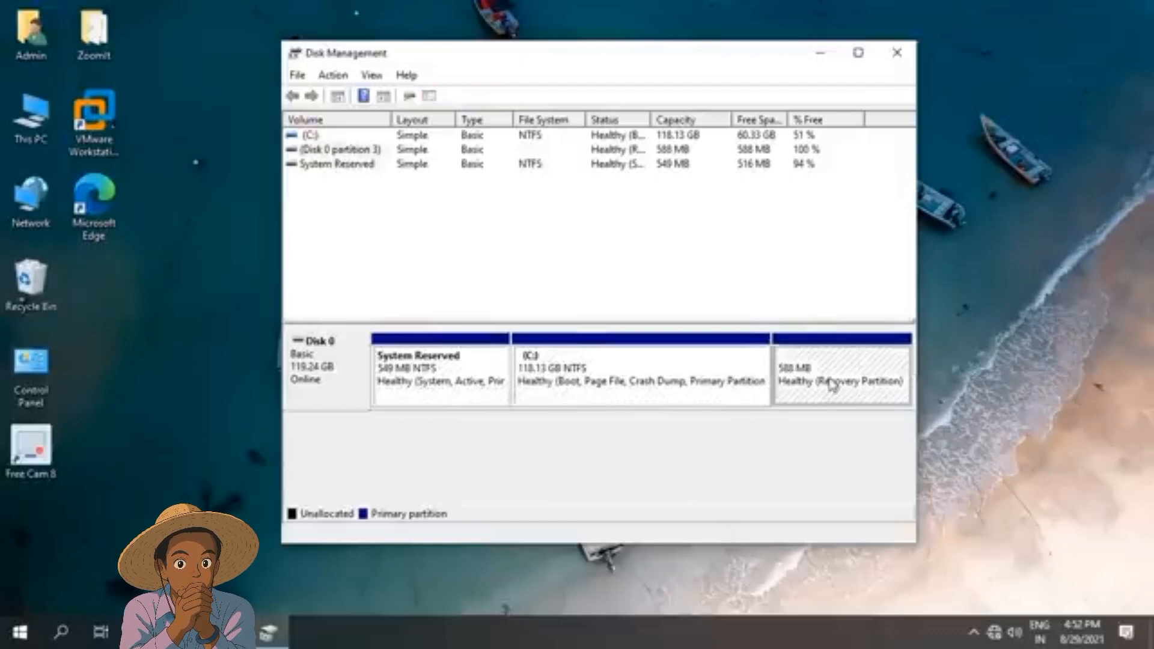
click(613, 391)
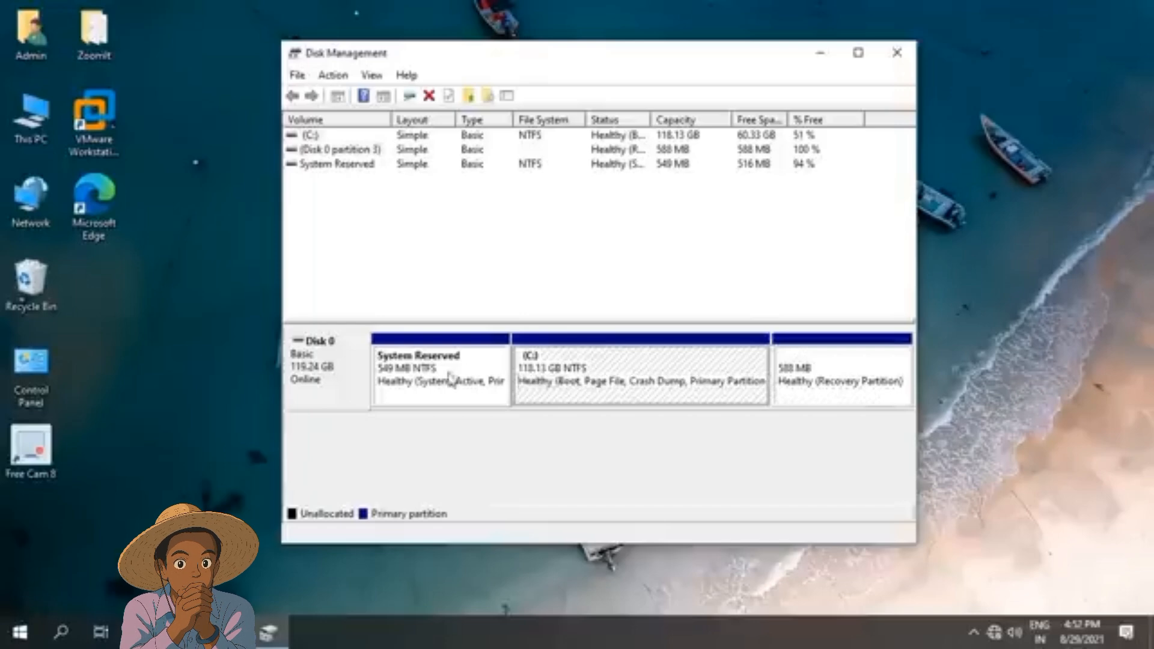
click(413, 373)
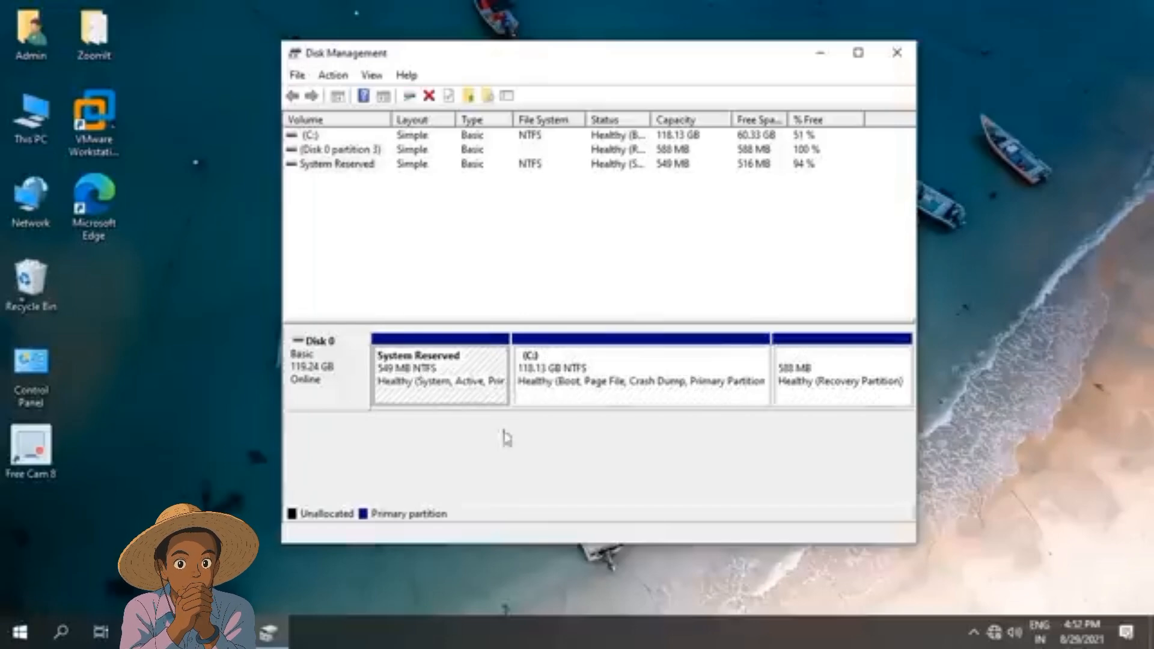
click(869, 389)
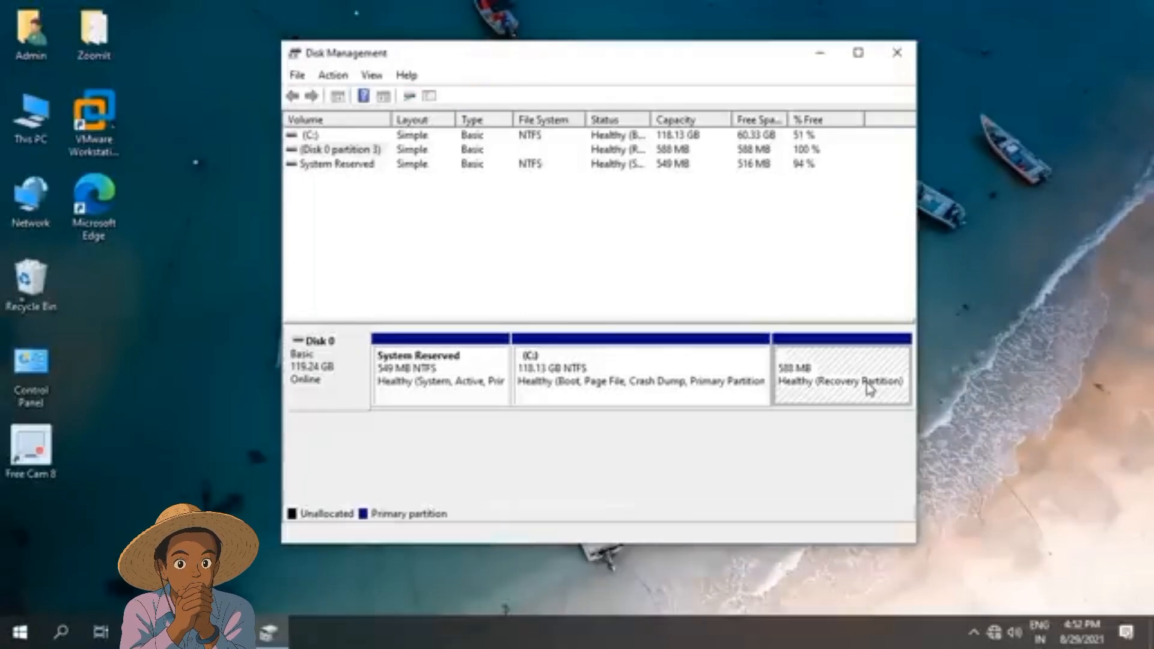
click(614, 383)
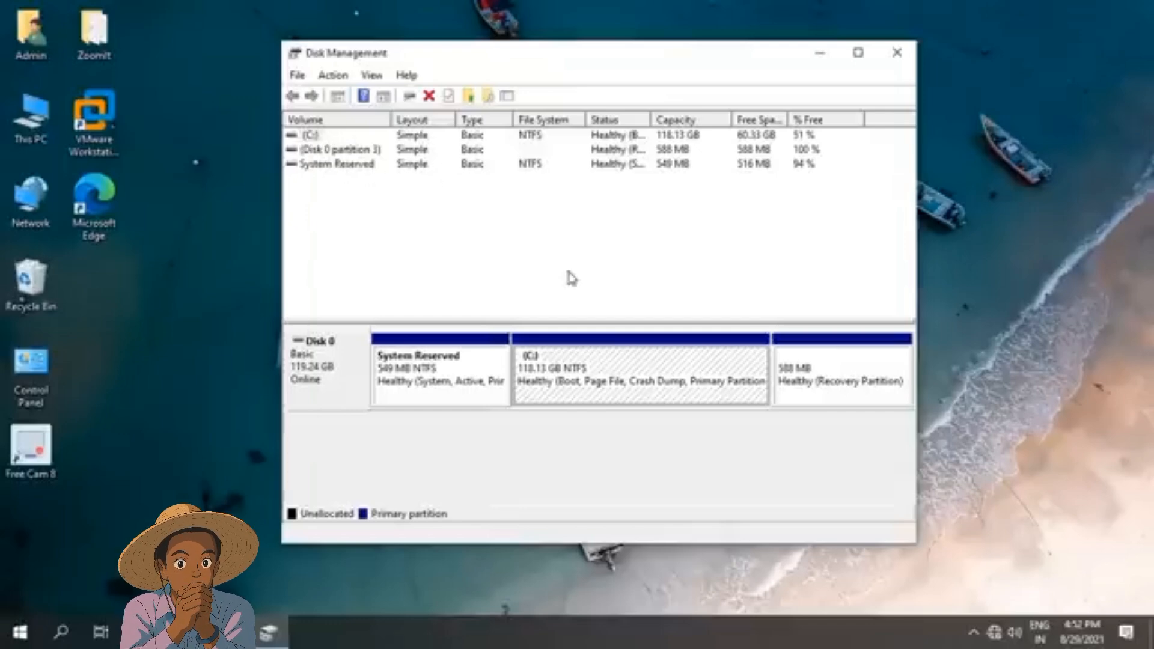
- Shrink the C: volume by 5000 MB
right_click(592, 370)
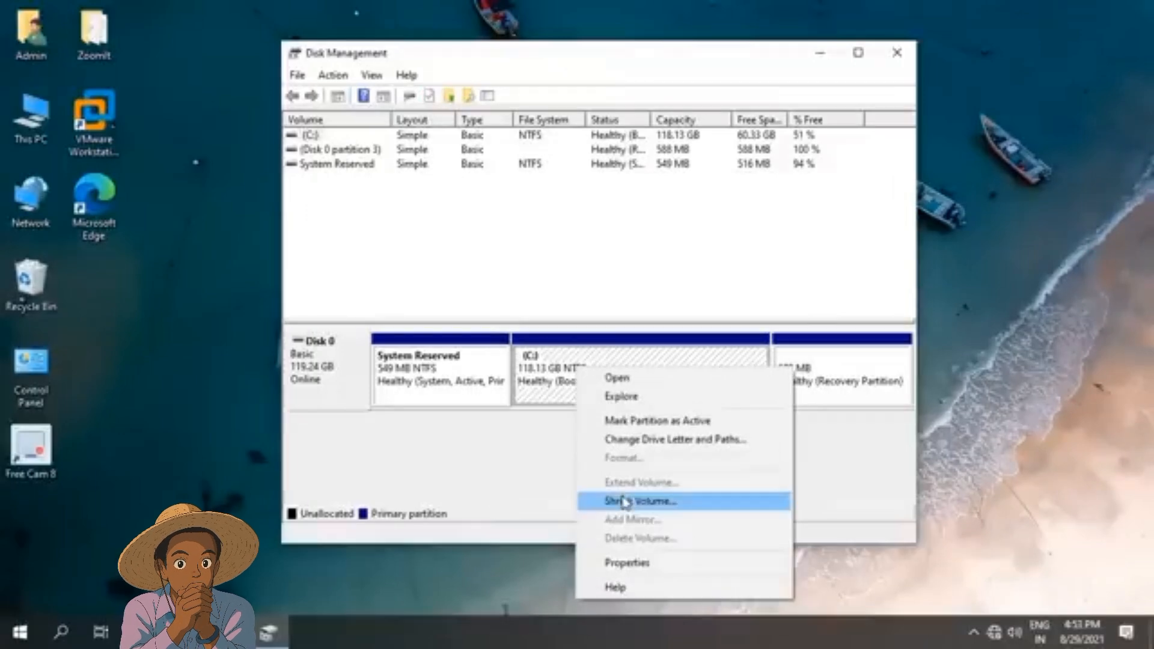
click(624, 502)
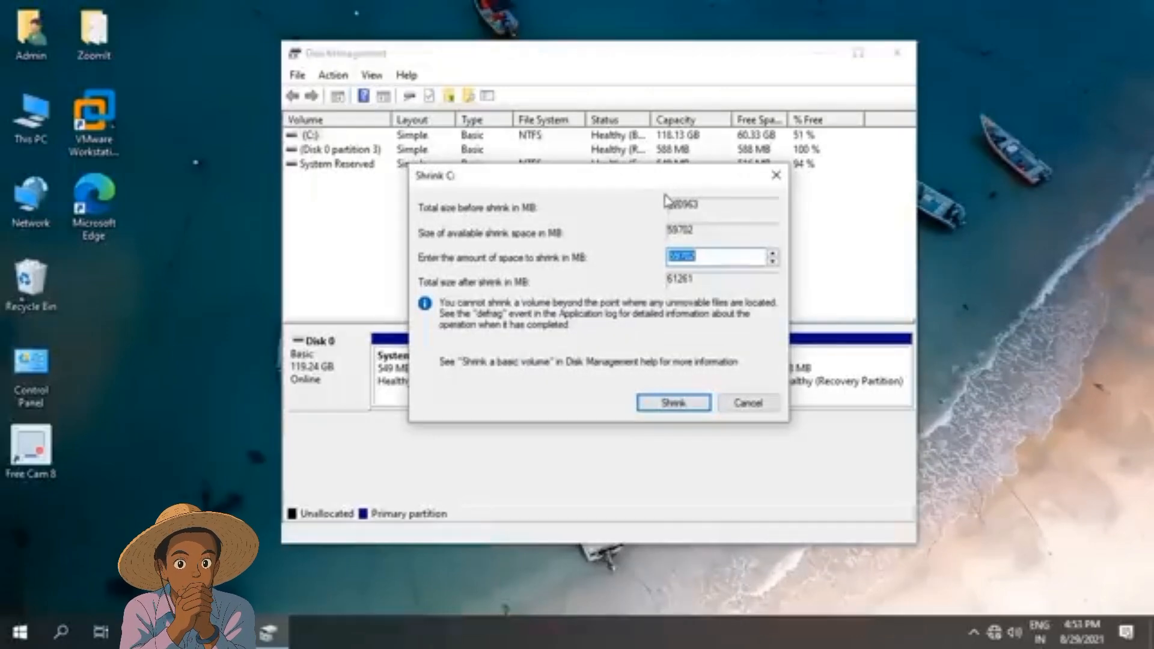
click(709, 258)
double_click(692, 256)
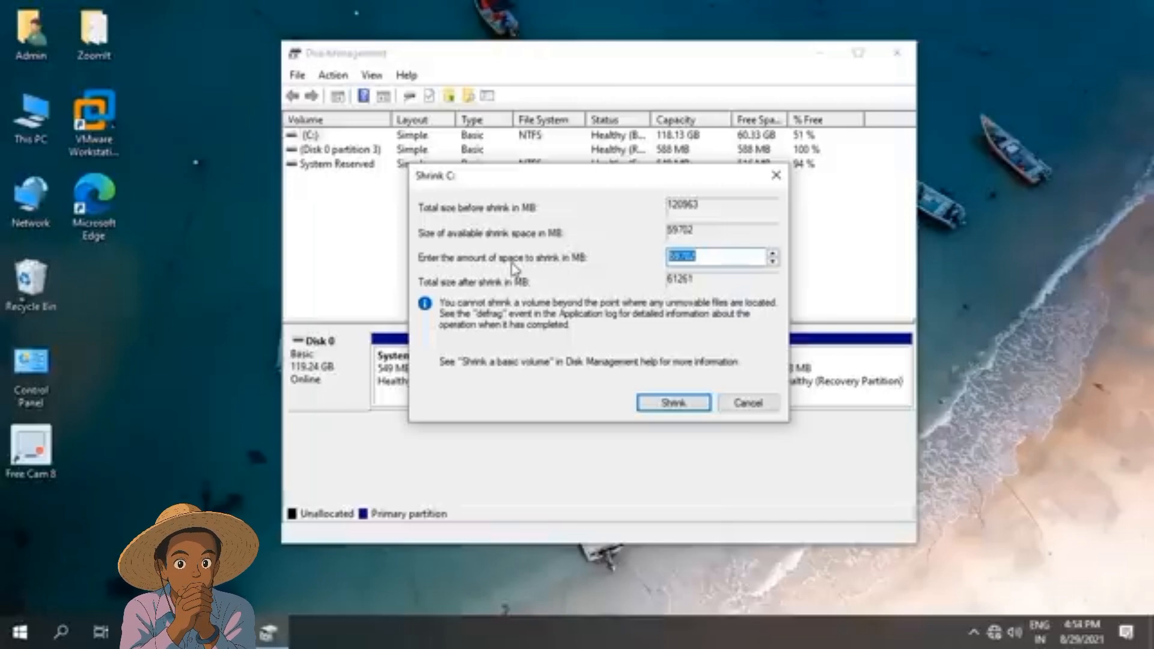
text(5000)
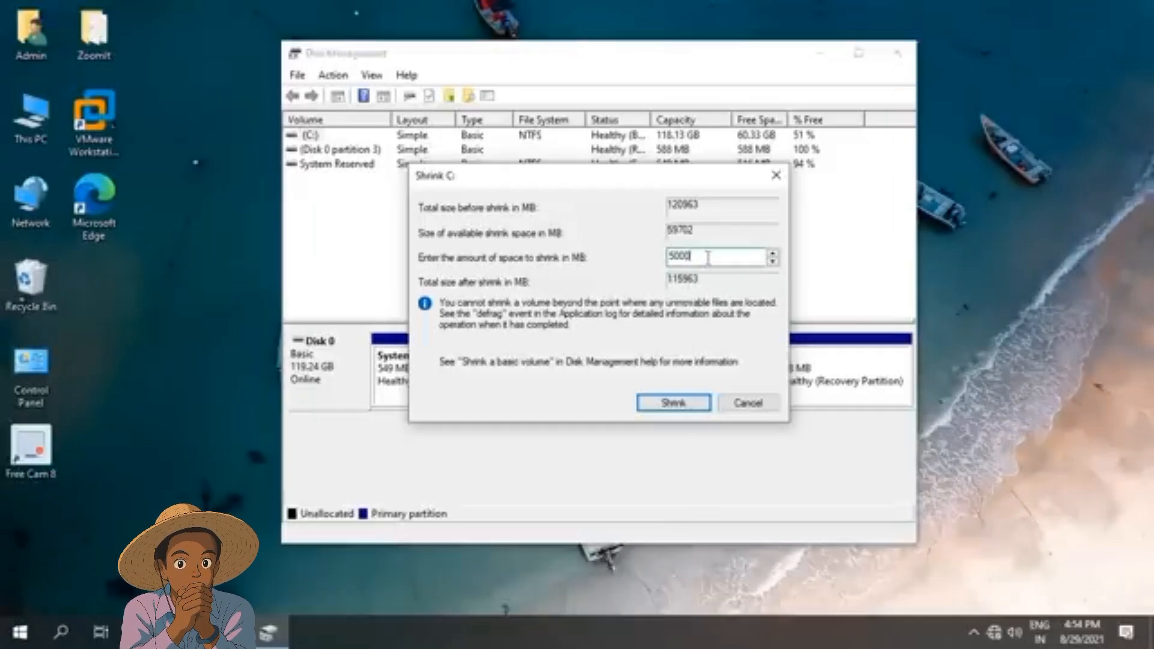
click(674, 403)
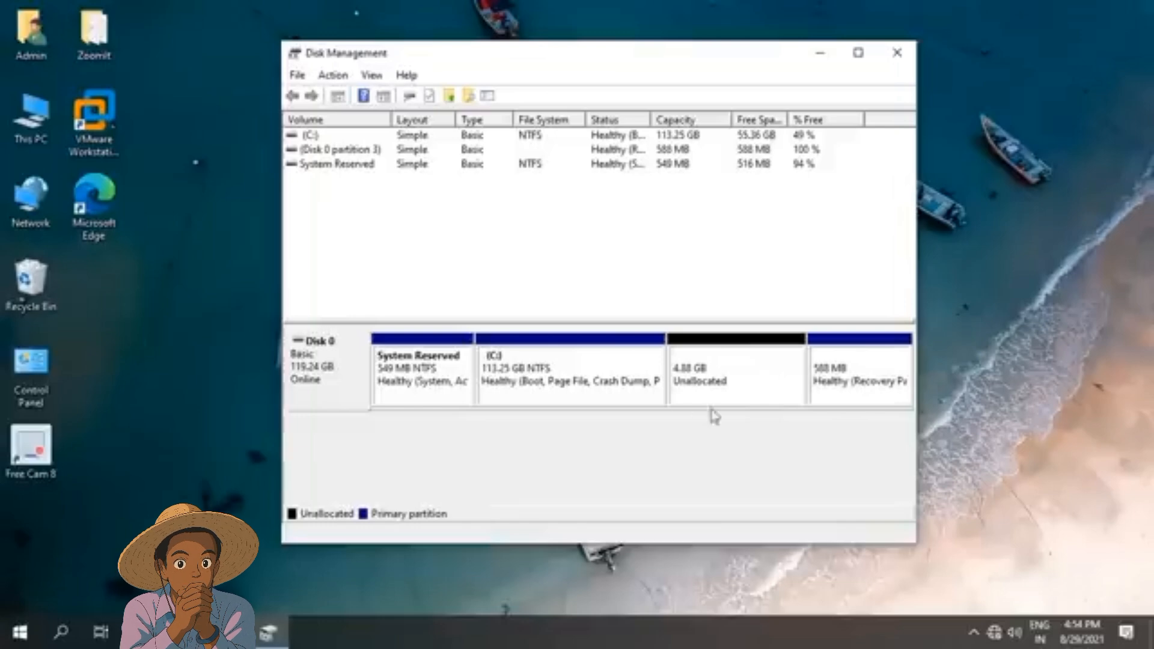
- Set up a new simple volume in the unallocated space, keeping the 4999 MB size and assigning drive letter D
click(742, 376)
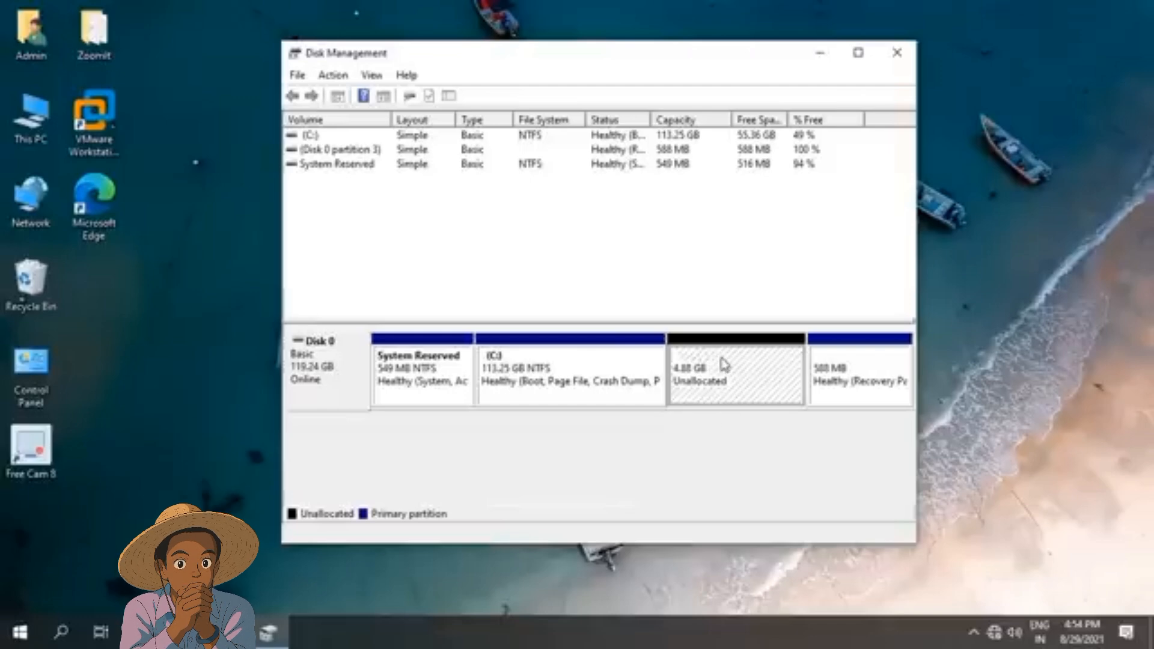
right_click(730, 368)
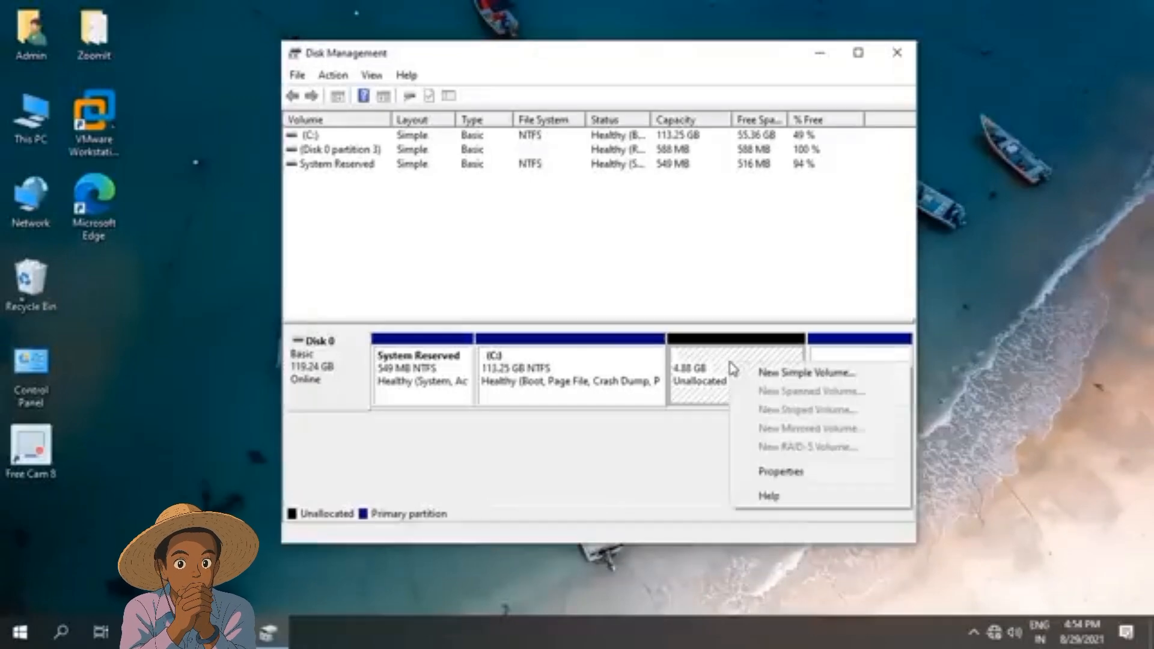
click(766, 373)
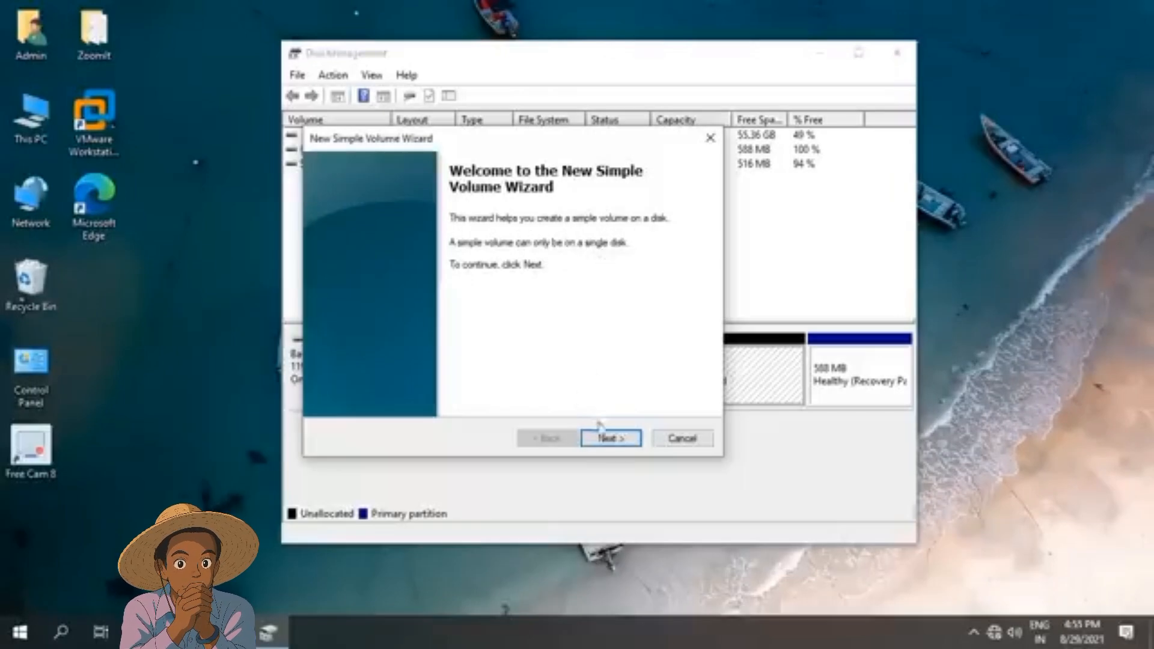
click(608, 439)
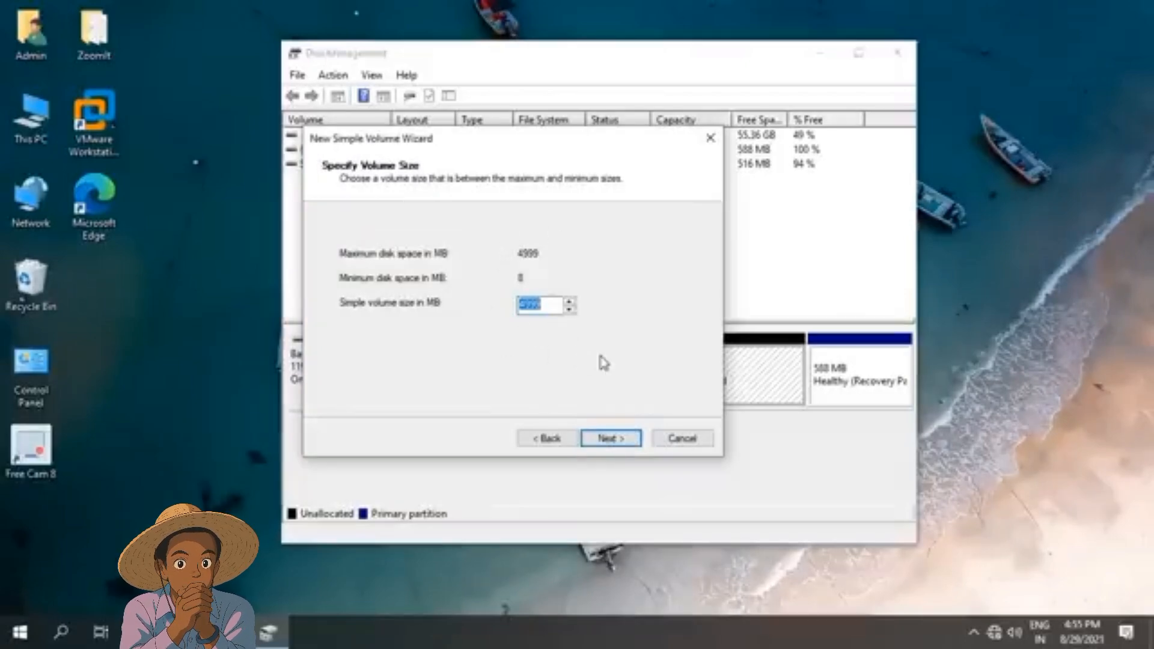
click(619, 441)
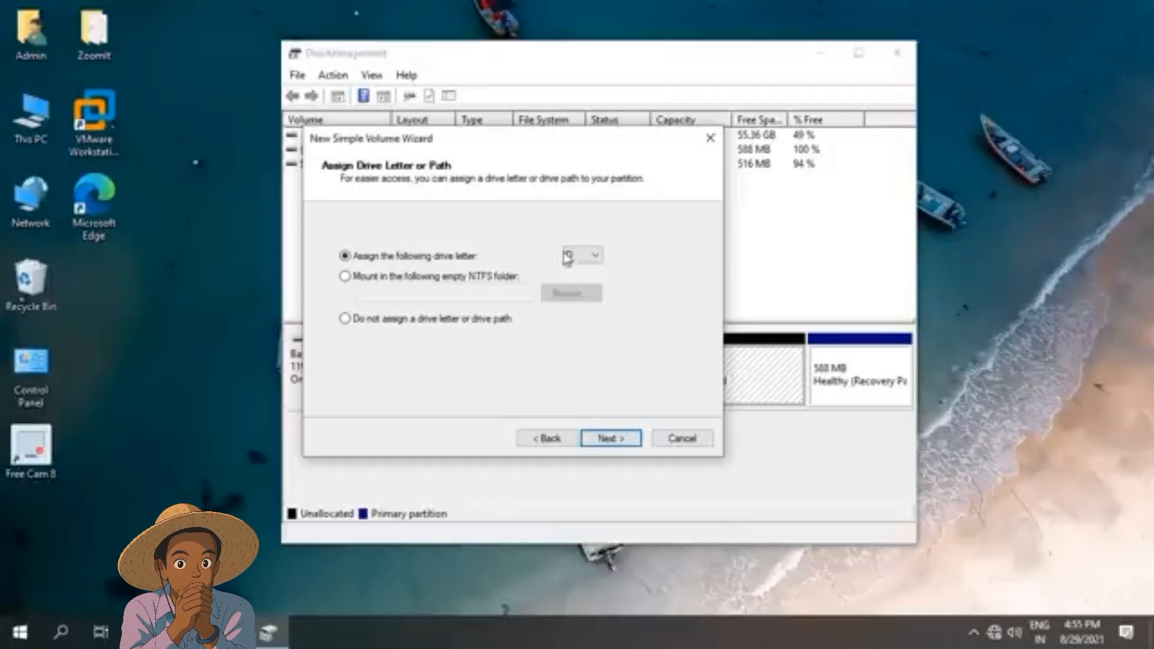
click(595, 257)
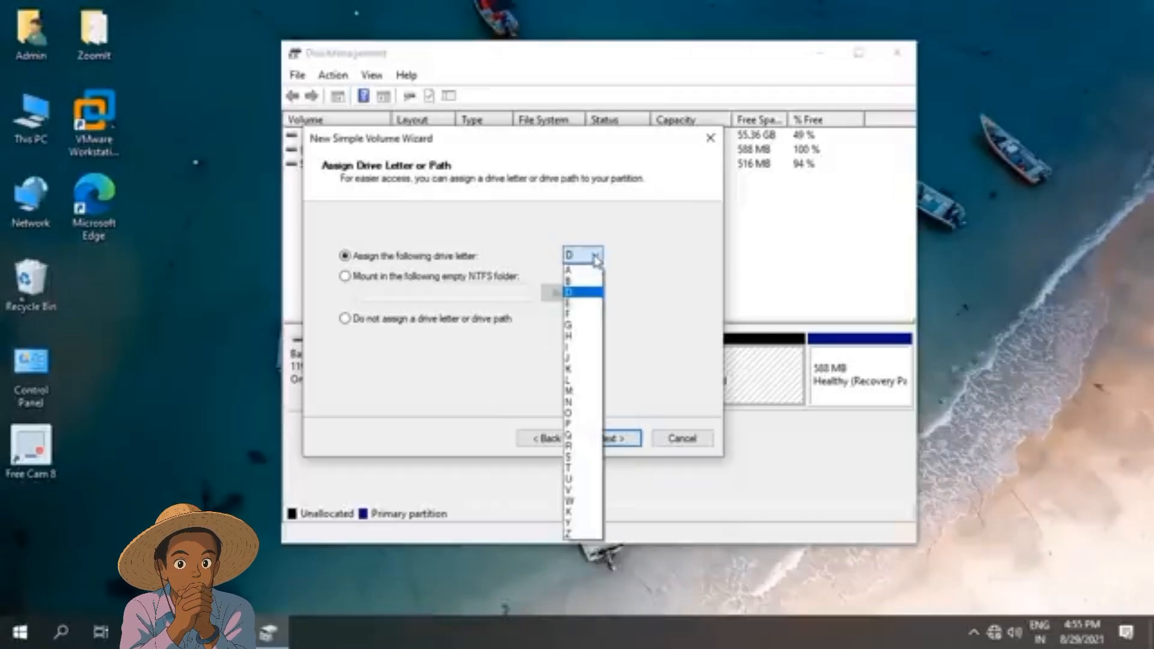
click(579, 292)
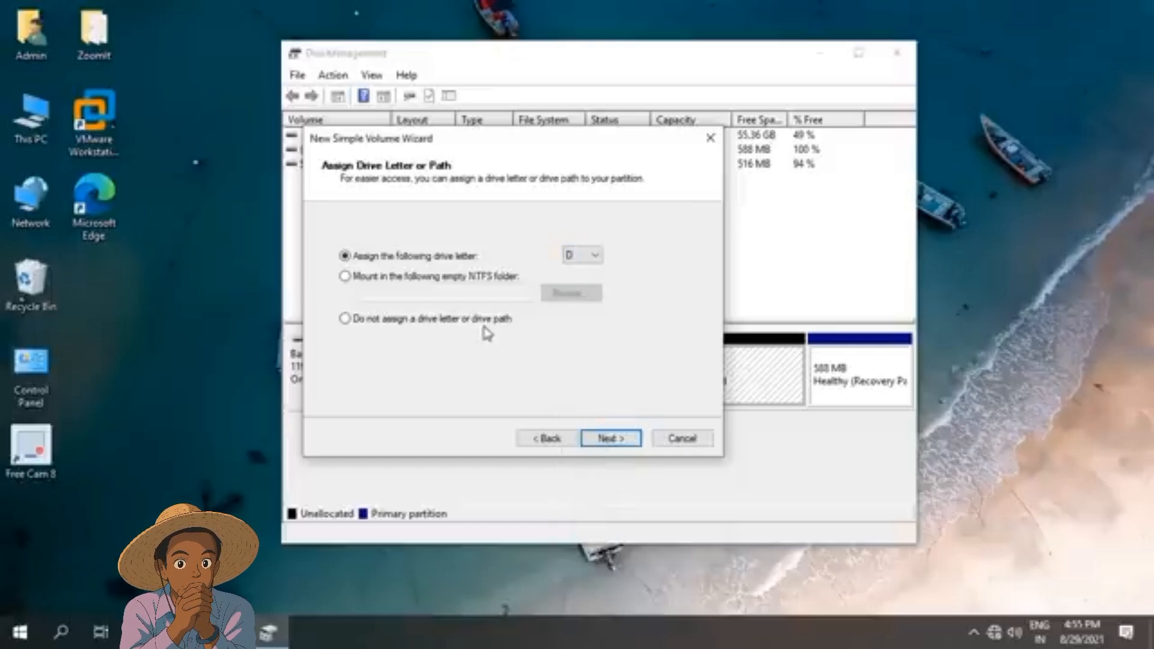
click(607, 439)
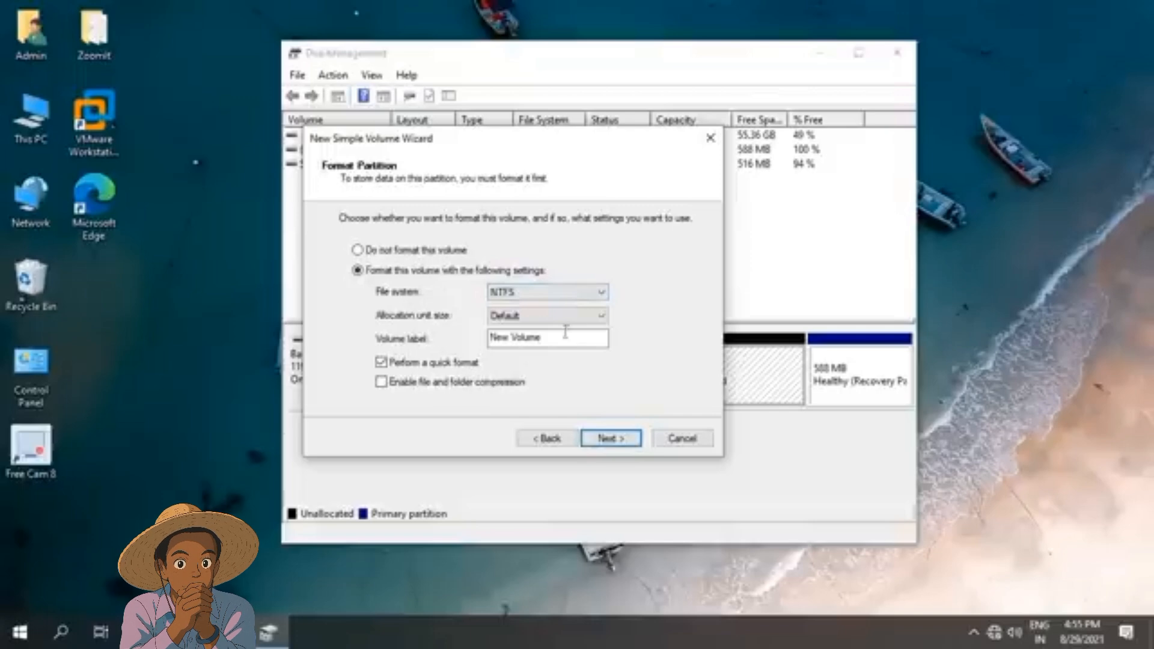
- Choose NTFS with a quick format, keep the label New Volume, and finish creating the volume
click(520, 293)
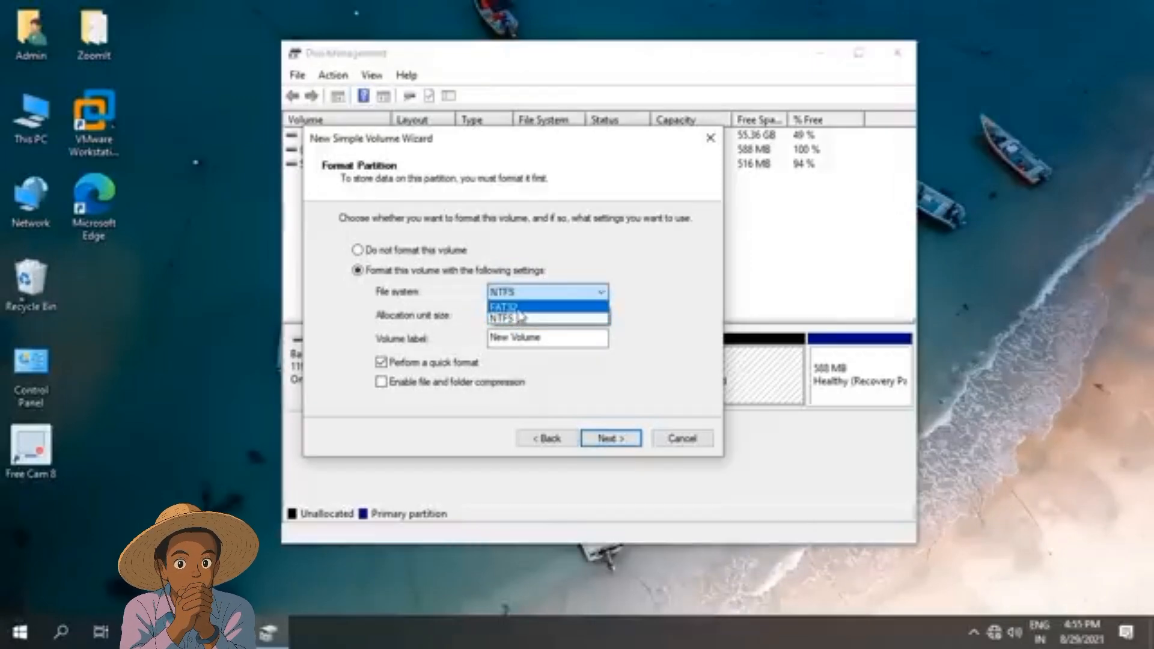
click(519, 310)
click(531, 295)
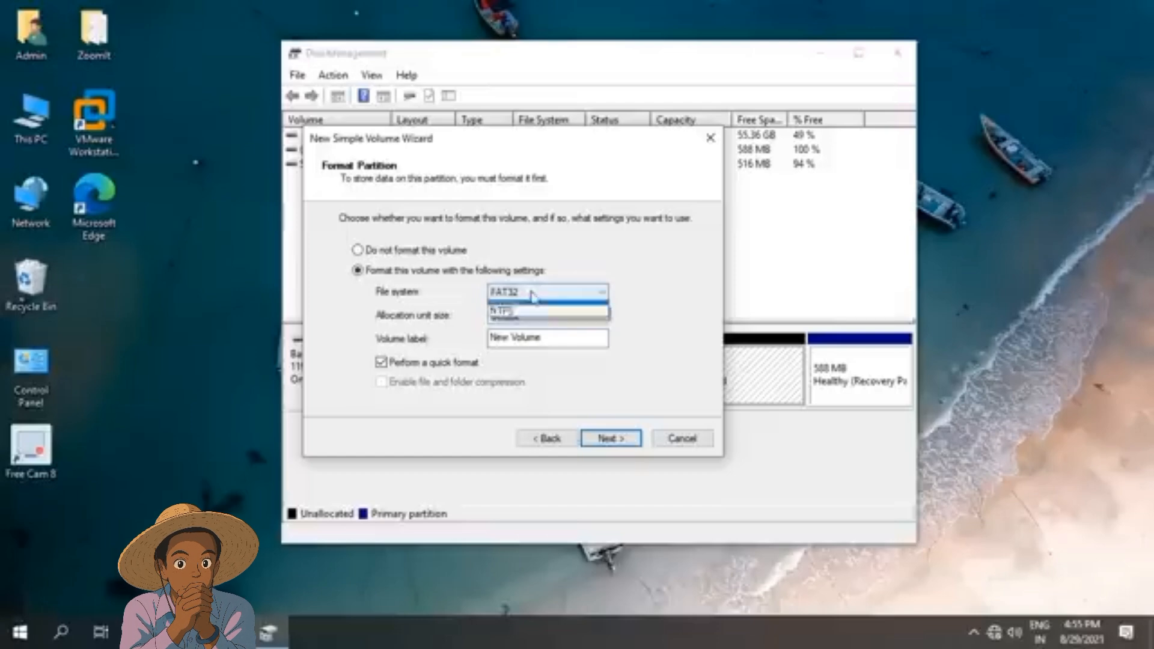
click(516, 320)
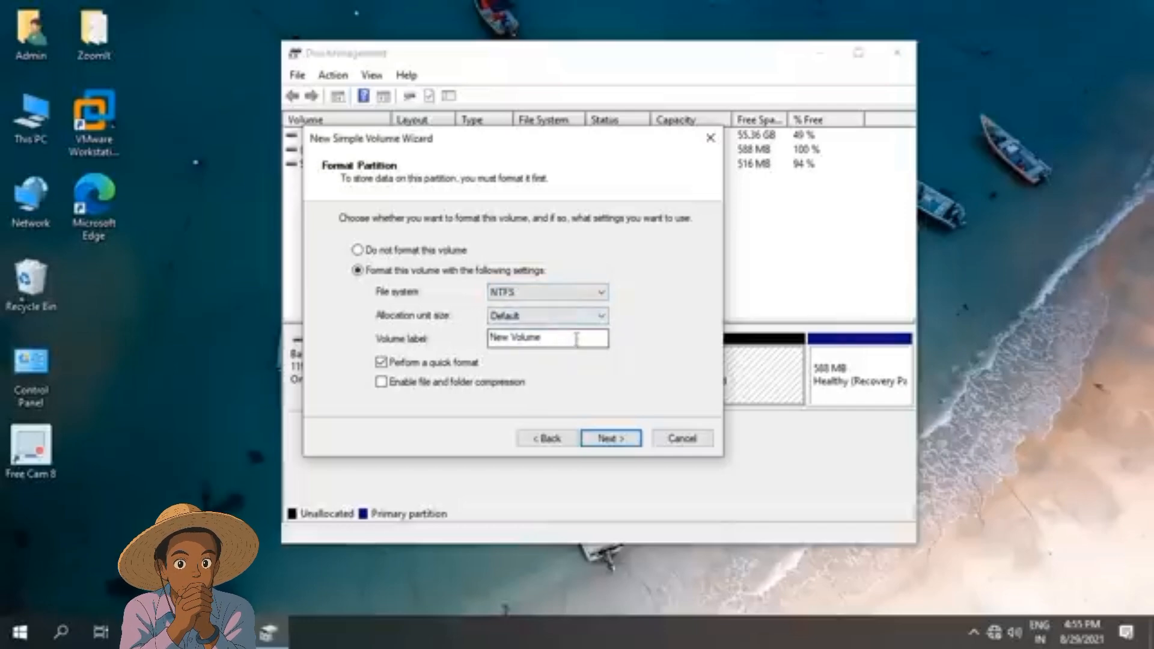
drag(576, 339, 450, 336)
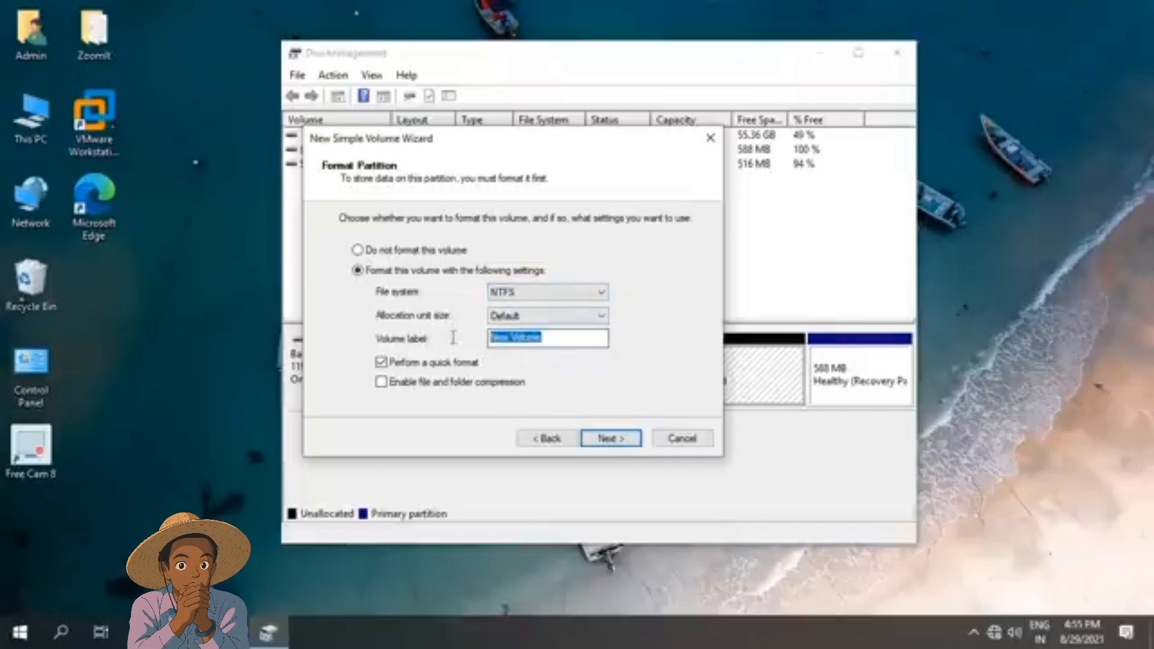
click(609, 438)
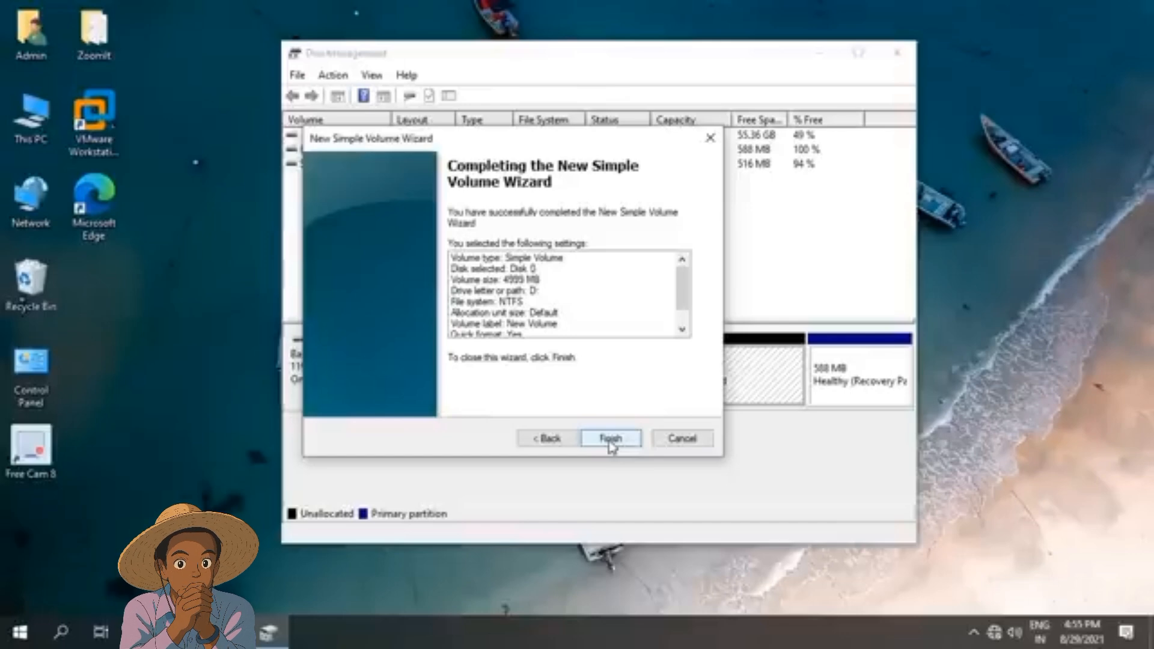
click(610, 439)
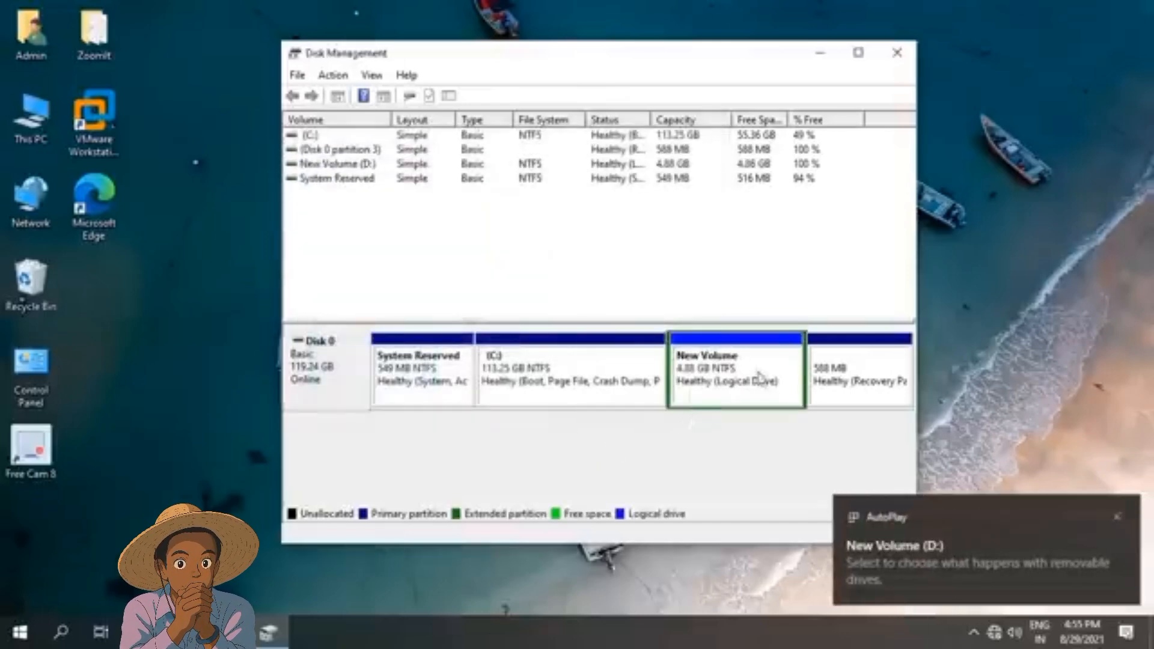
- Close Disk Management and check the New Volume (D:) drive under This PC in File Explorer
click(898, 56)
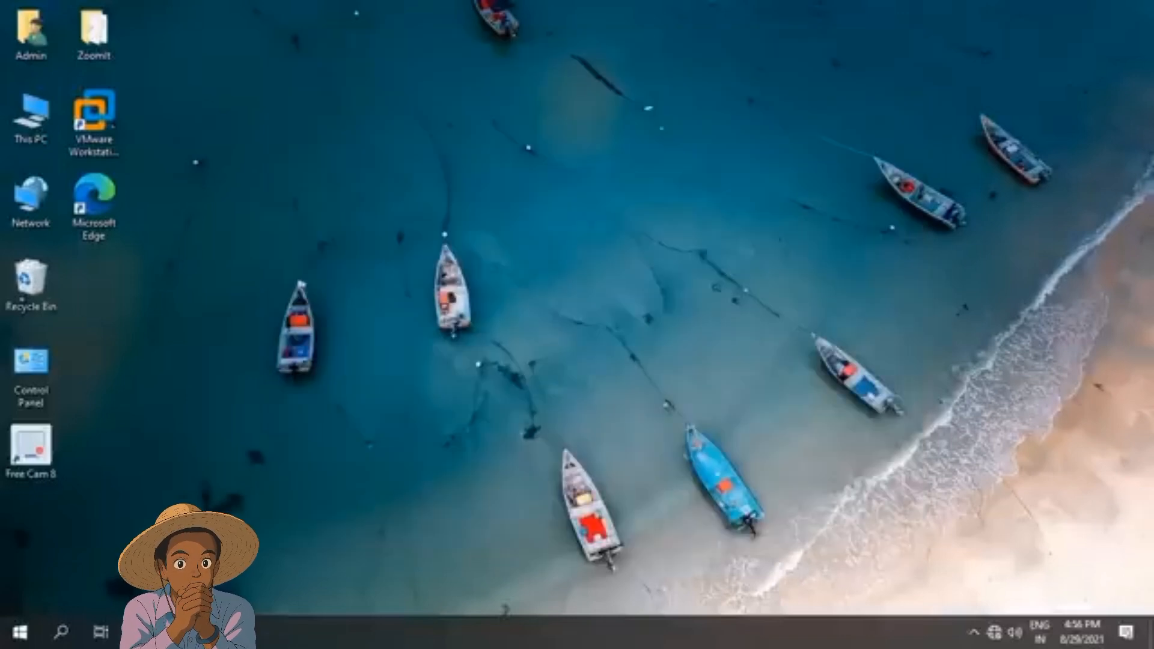
key(super+e)
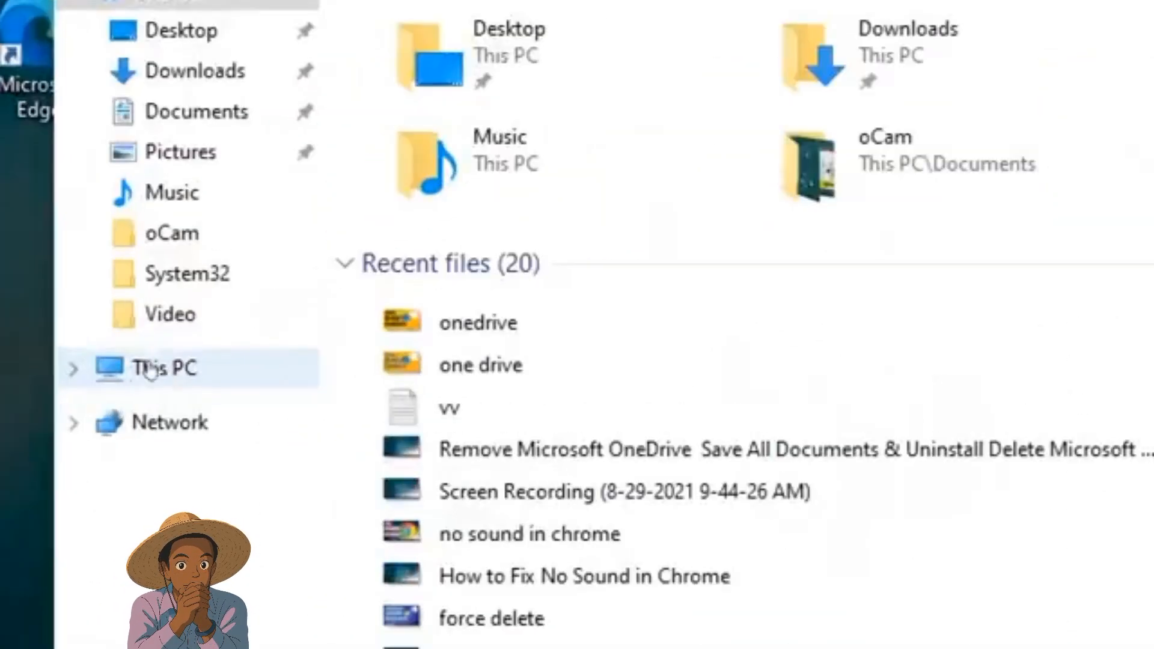
click(152, 366)
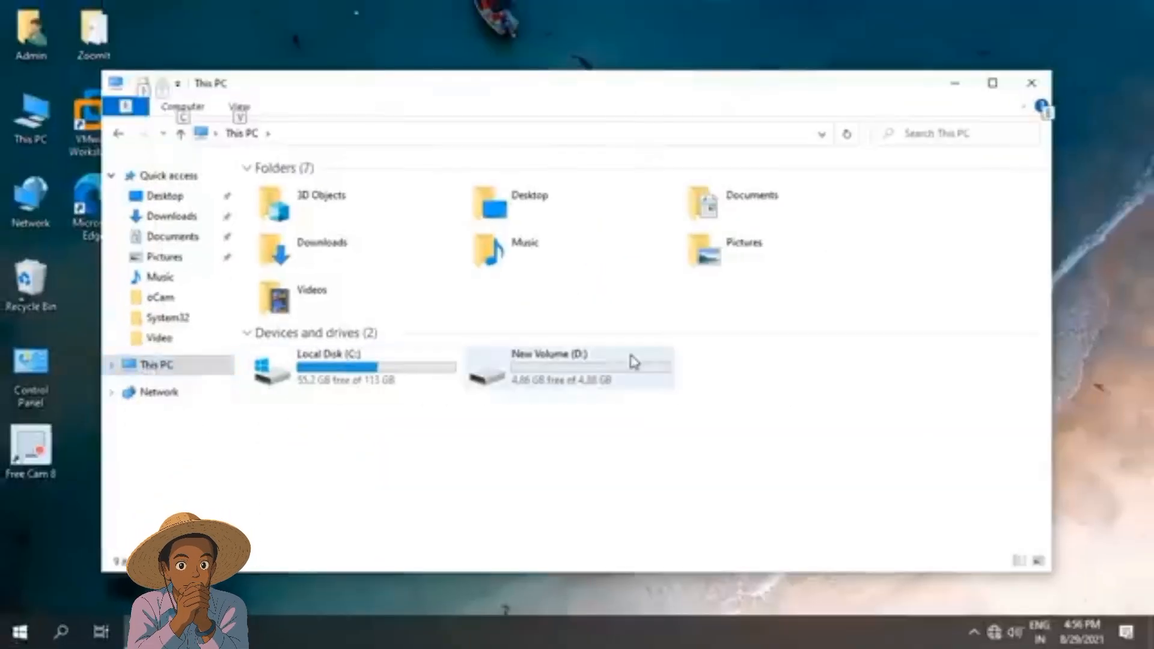
click(1118, 359)
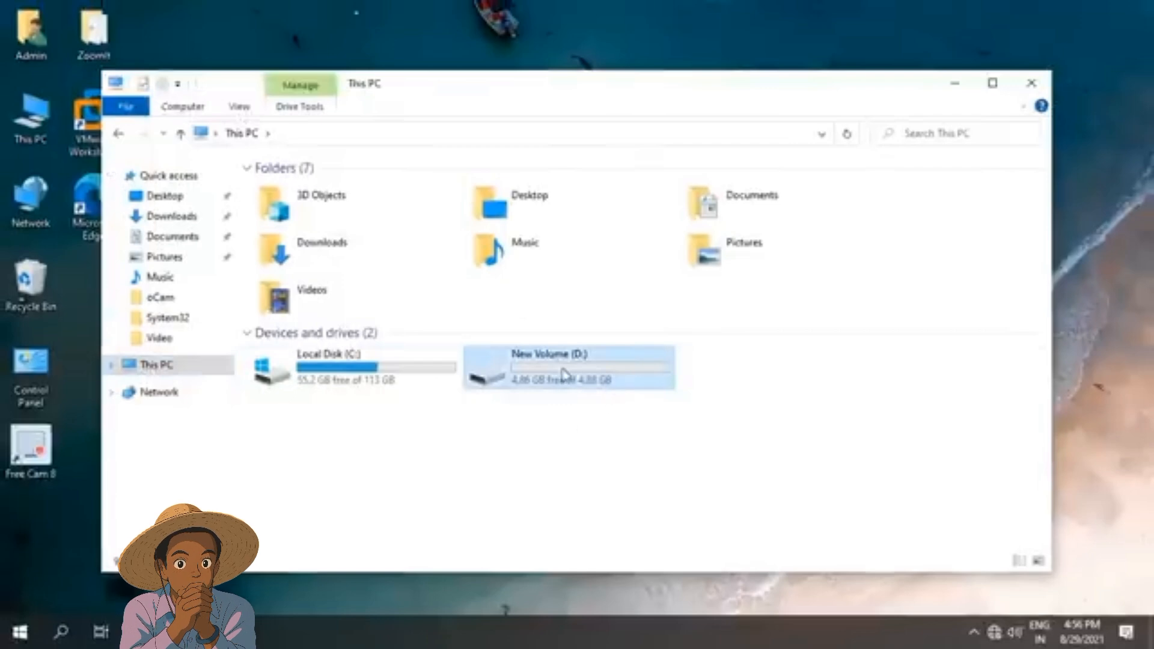